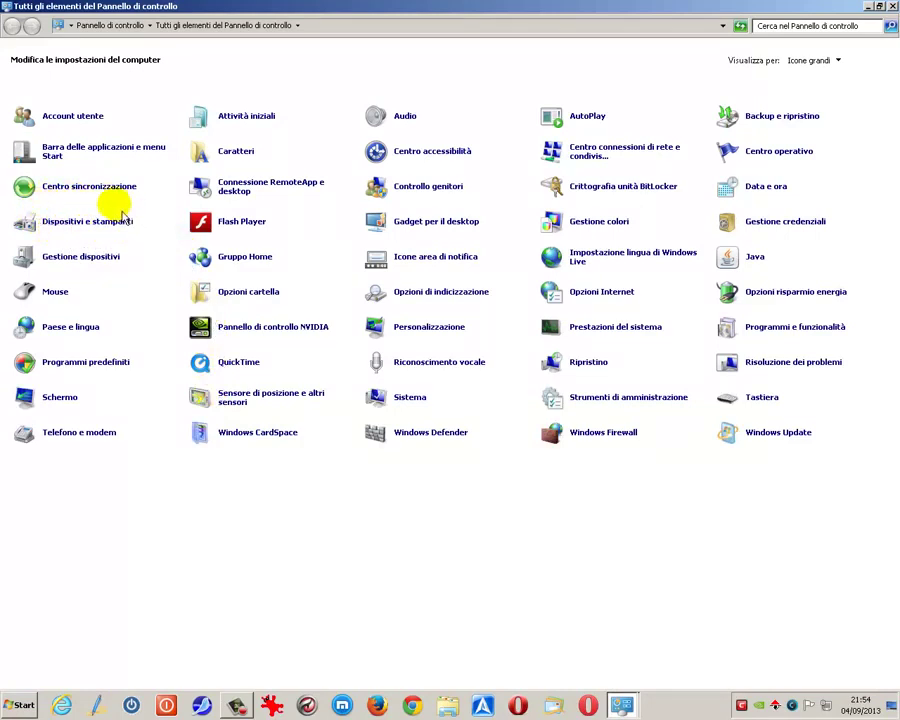
Open Dispositivi e stampanti and search for a new device to add to the computer, closing the wizard without adding one
left_click(96, 230)
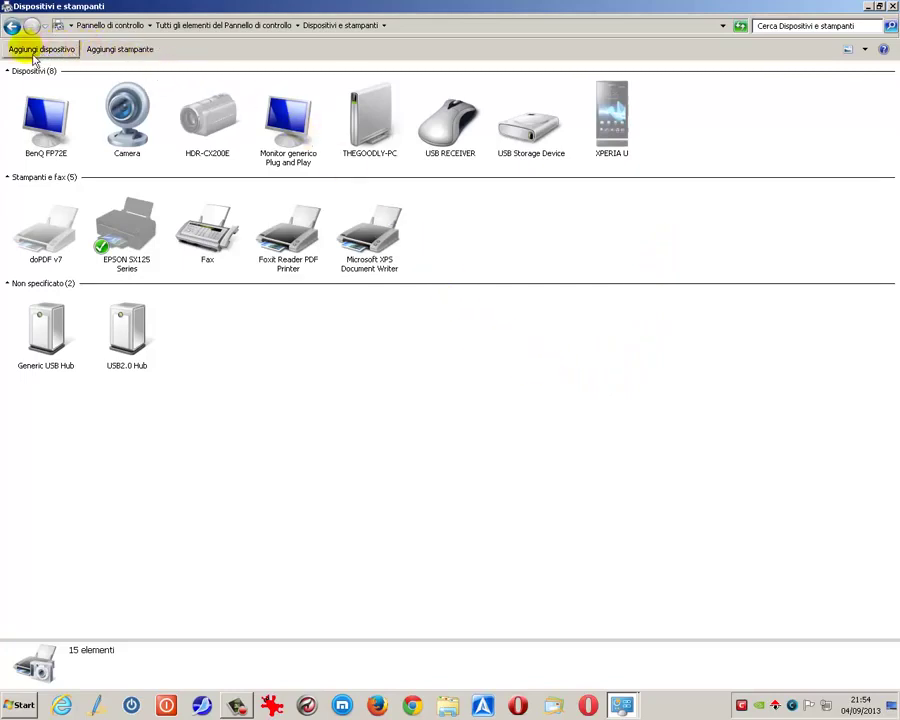
left_click(116, 55)
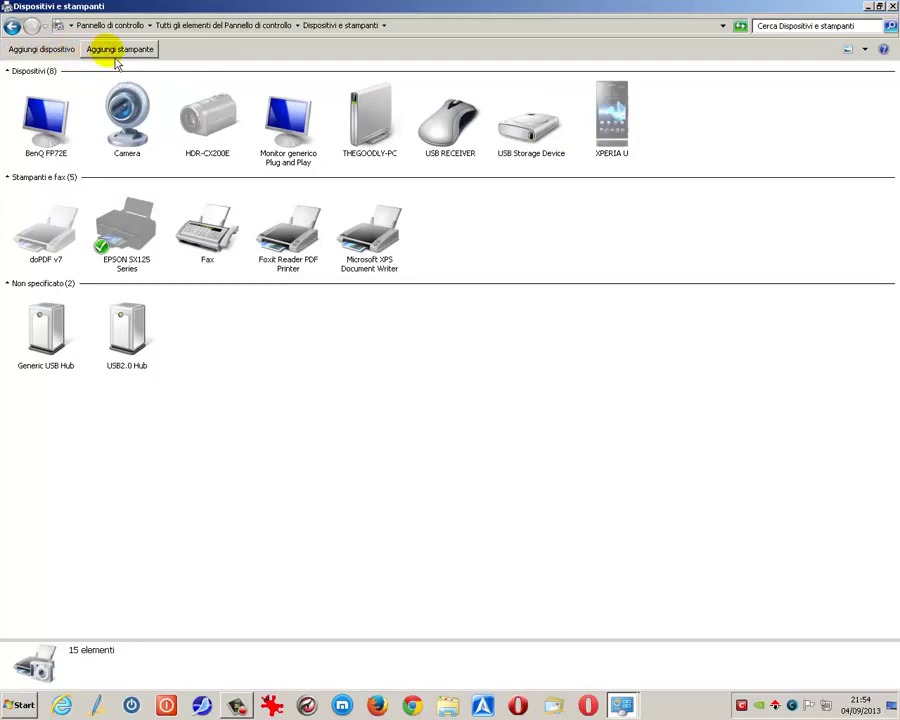
left_click(48, 58)
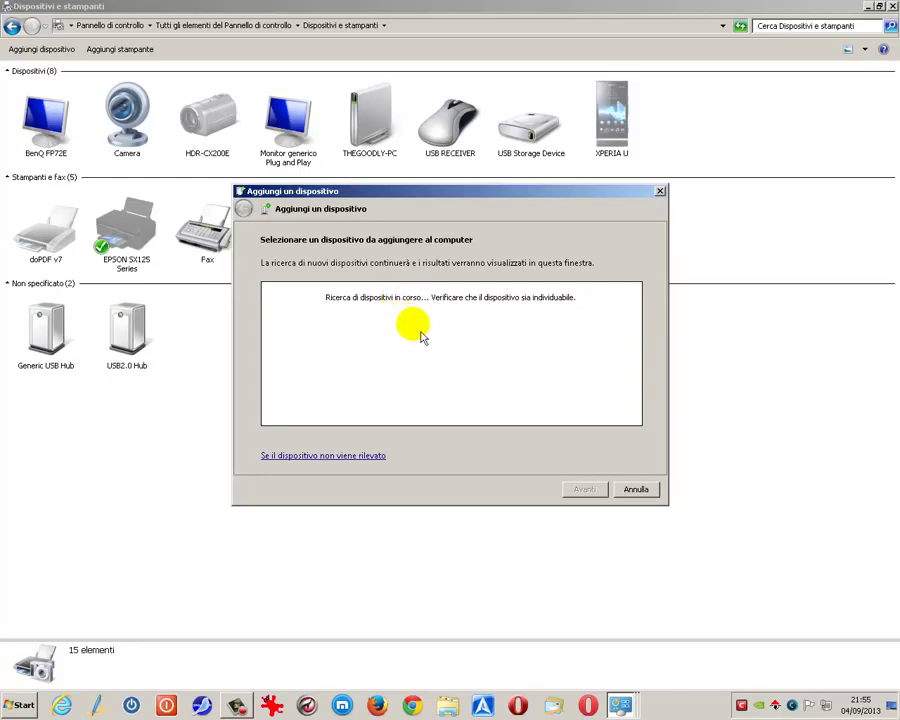
left_click(638, 498)
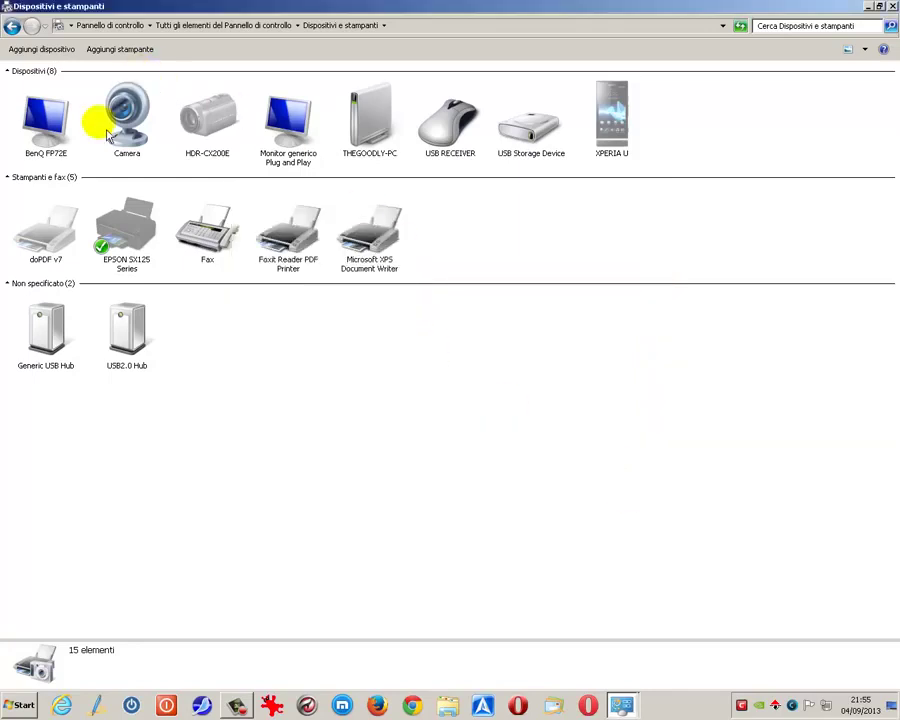
Search for available network, wireless or Bluetooth printers, stop the search and leave the wizard without adding one
left_click(130, 54)
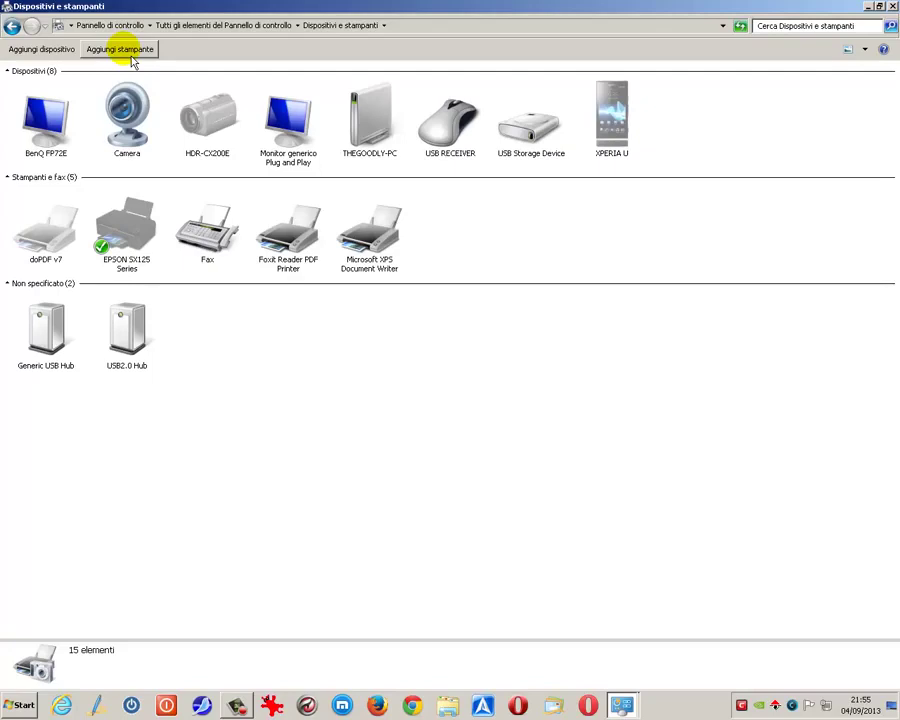
left_click(131, 55)
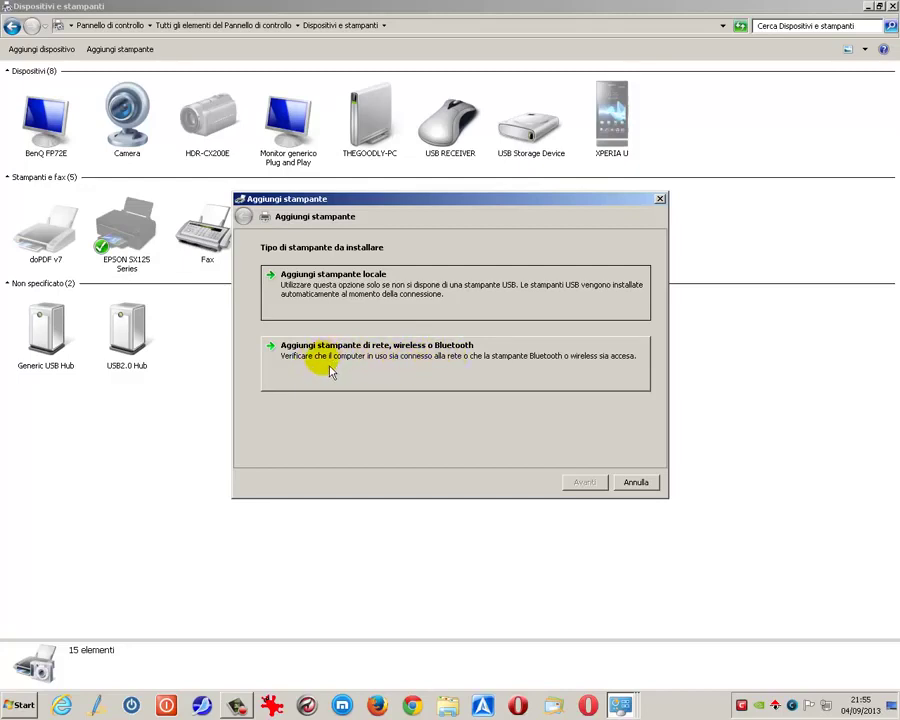
left_click(449, 372)
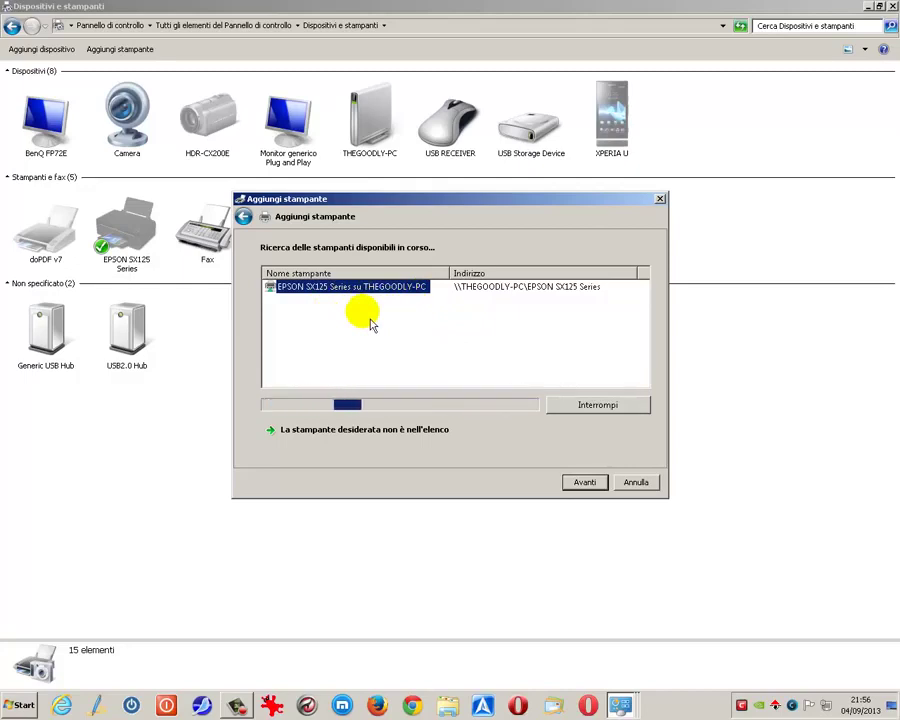
left_click(598, 410)
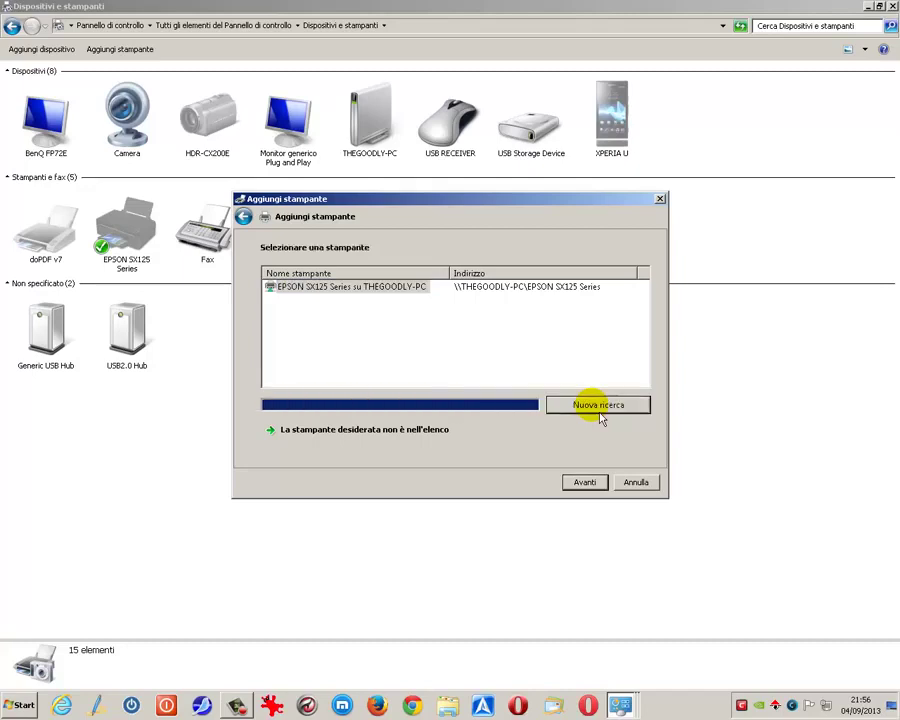
left_click(637, 483)
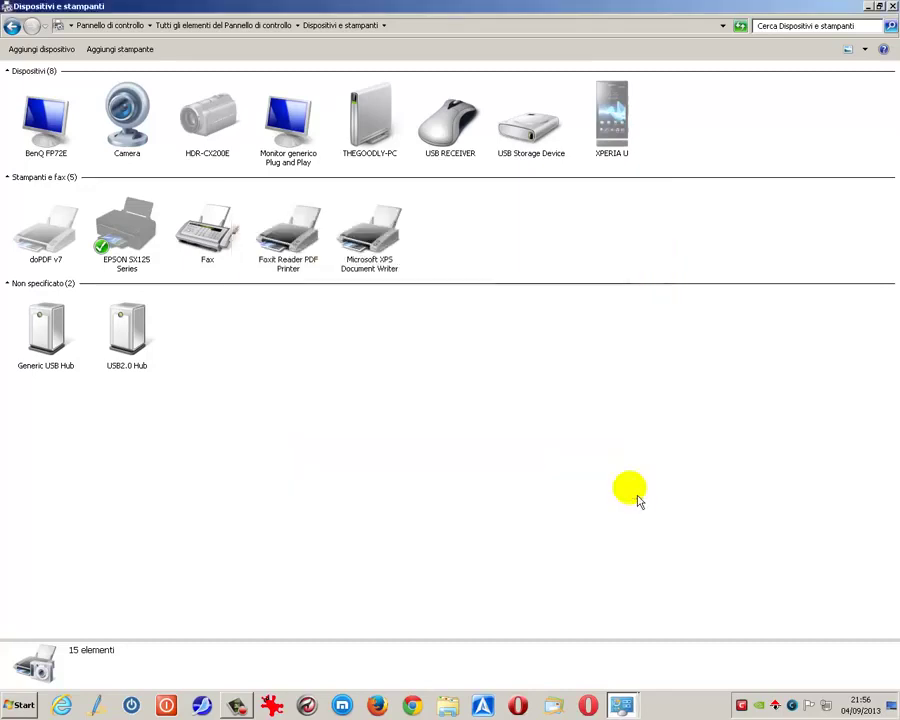
Examine the details and available commands of the listed devices and printers, one by one
left_click(52, 150)
left_click(135, 140)
left_click(226, 147)
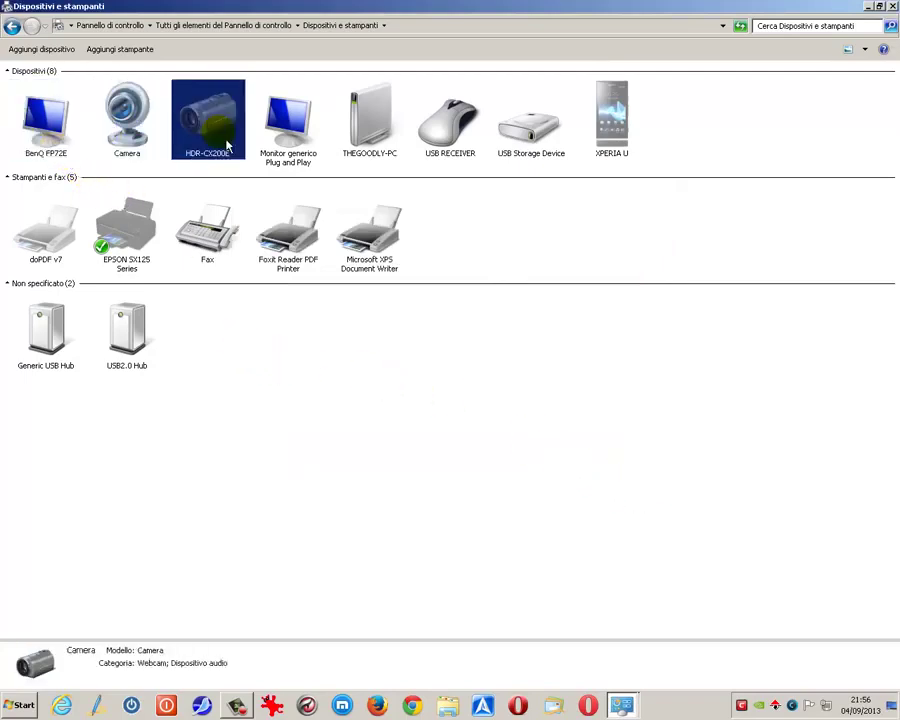
left_click(278, 125)
left_click(368, 115)
left_click(428, 147)
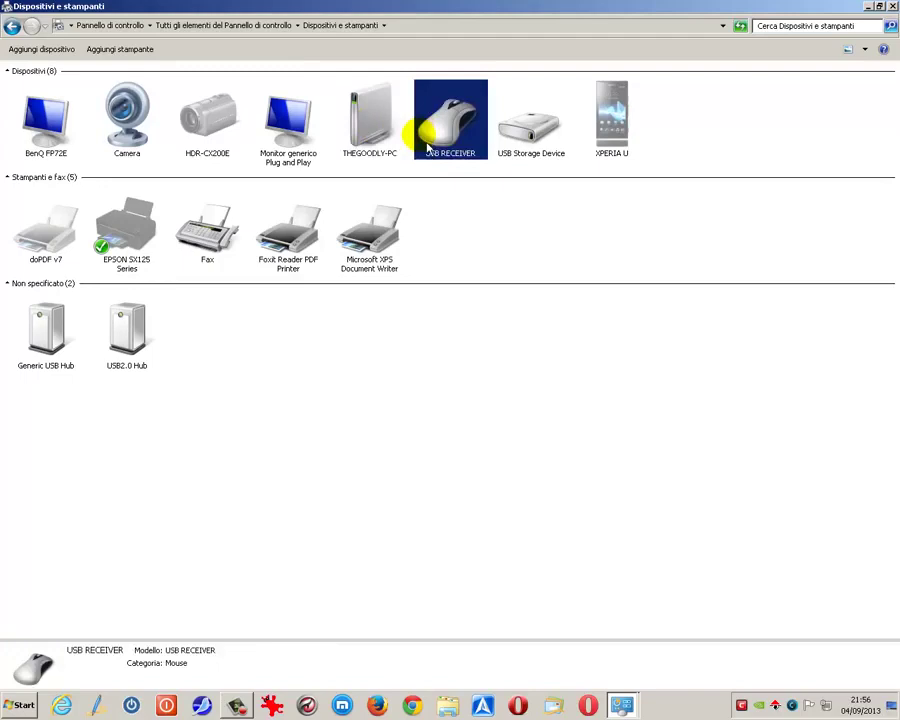
left_click(372, 225)
left_click(283, 262)
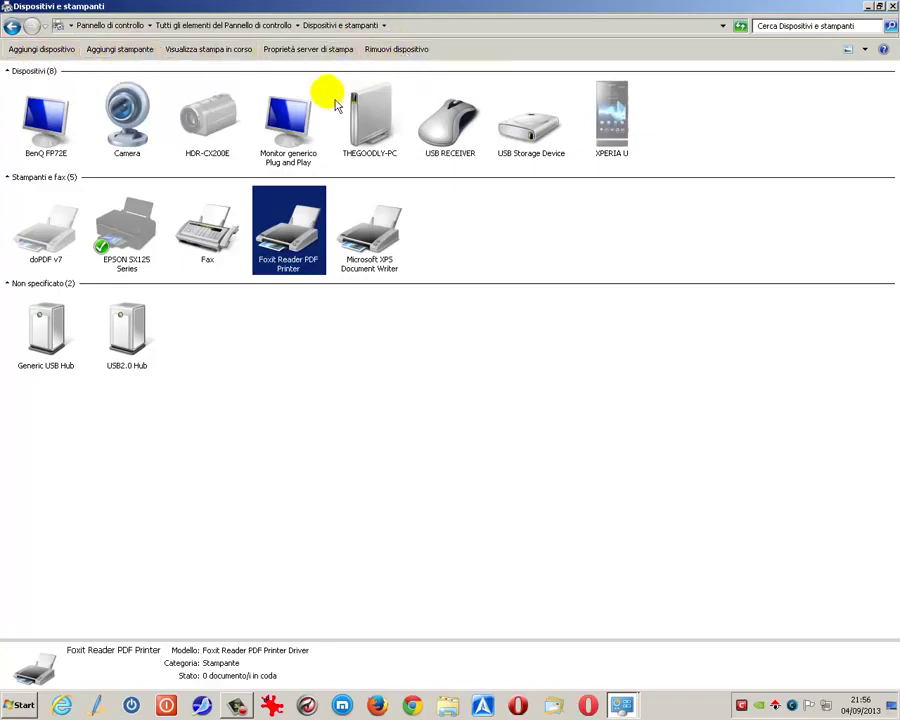
left_click(290, 118)
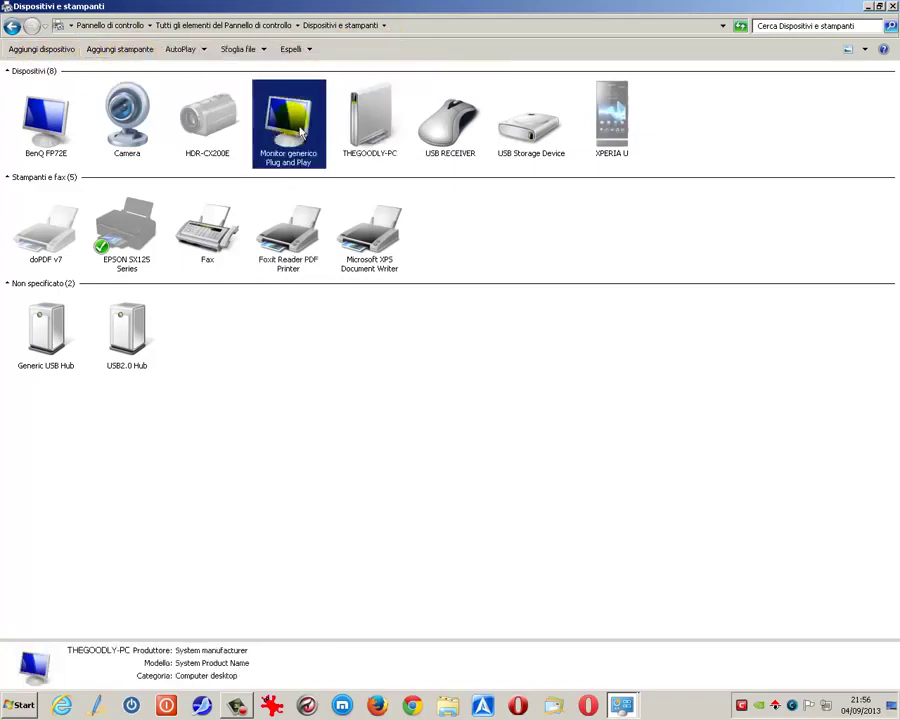
left_click(376, 132)
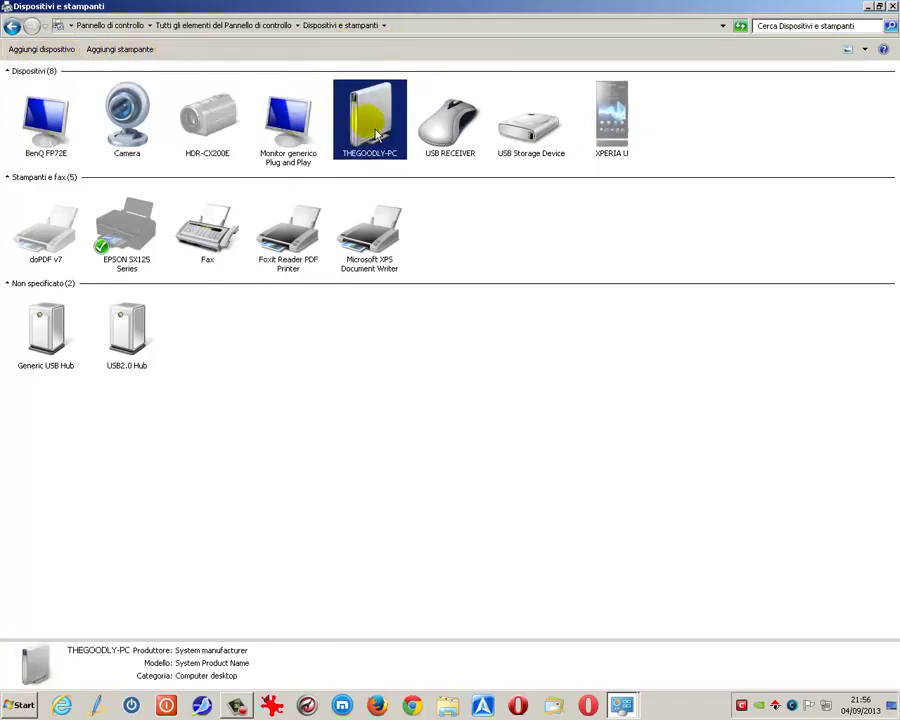
left_click(437, 138)
left_click(529, 129)
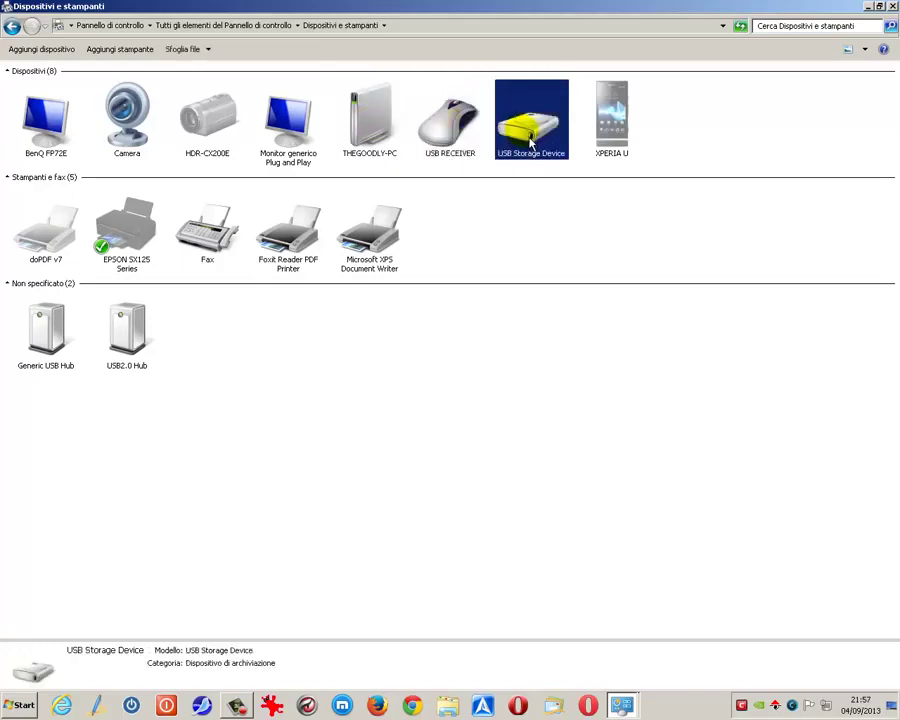
left_click(638, 140)
Remove the Microsoft XPS Document Writer printer from the computer and confirm the removal
left_click(345, 262)
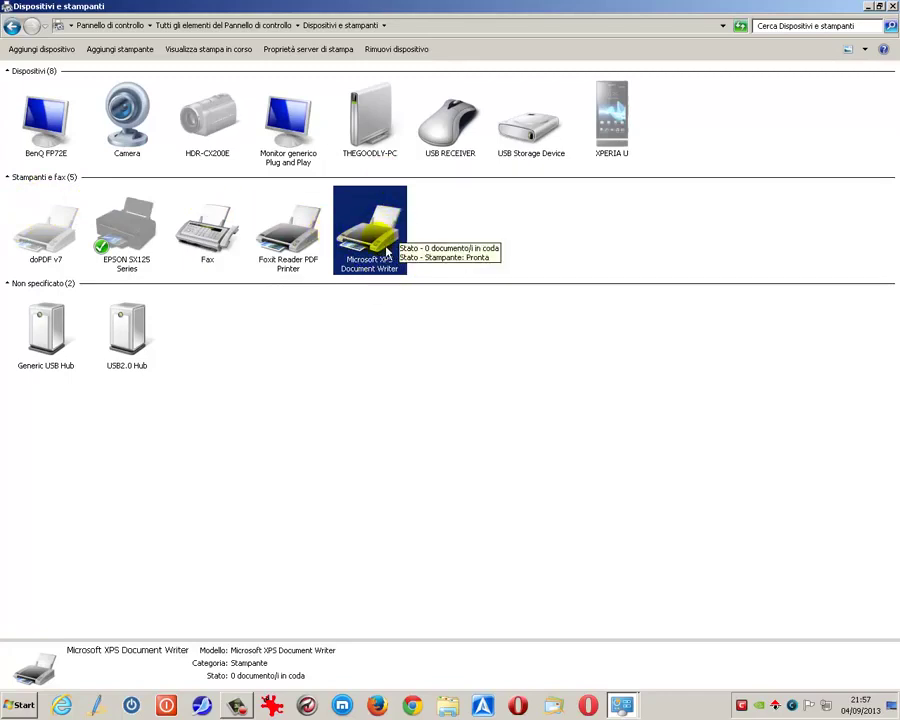
left_click(396, 50)
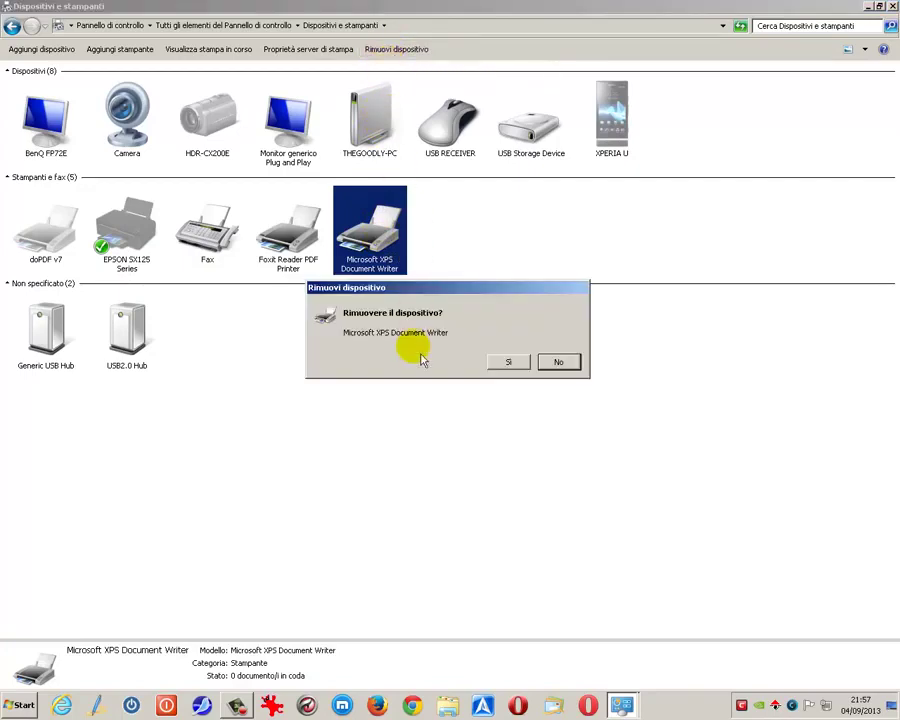
left_click(510, 362)
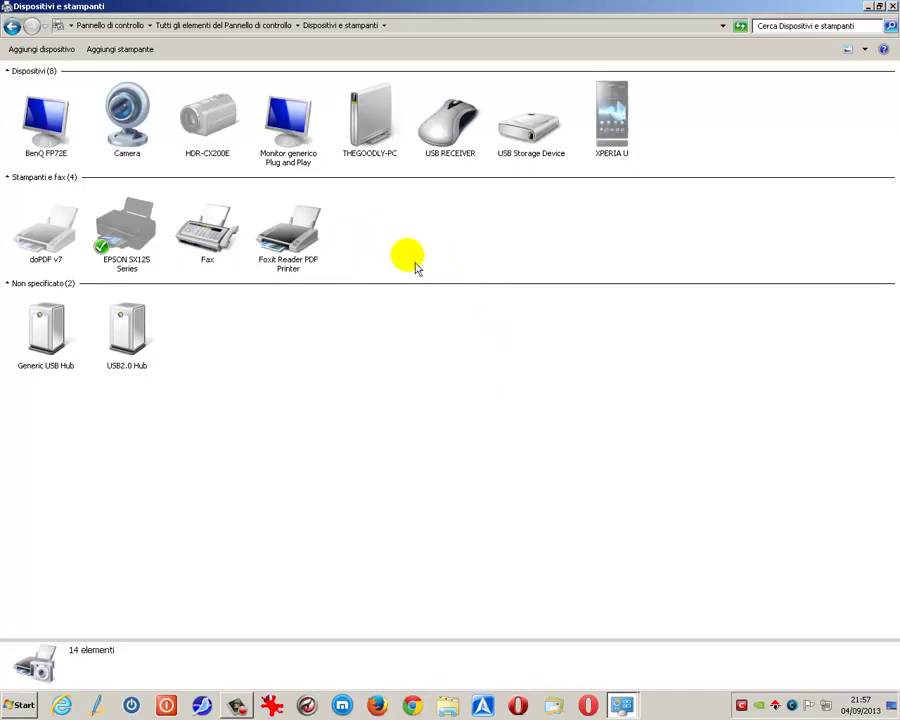
View the EPSON SX125 Series print queue and its available printer commands, then close the queue
right_click(121, 250)
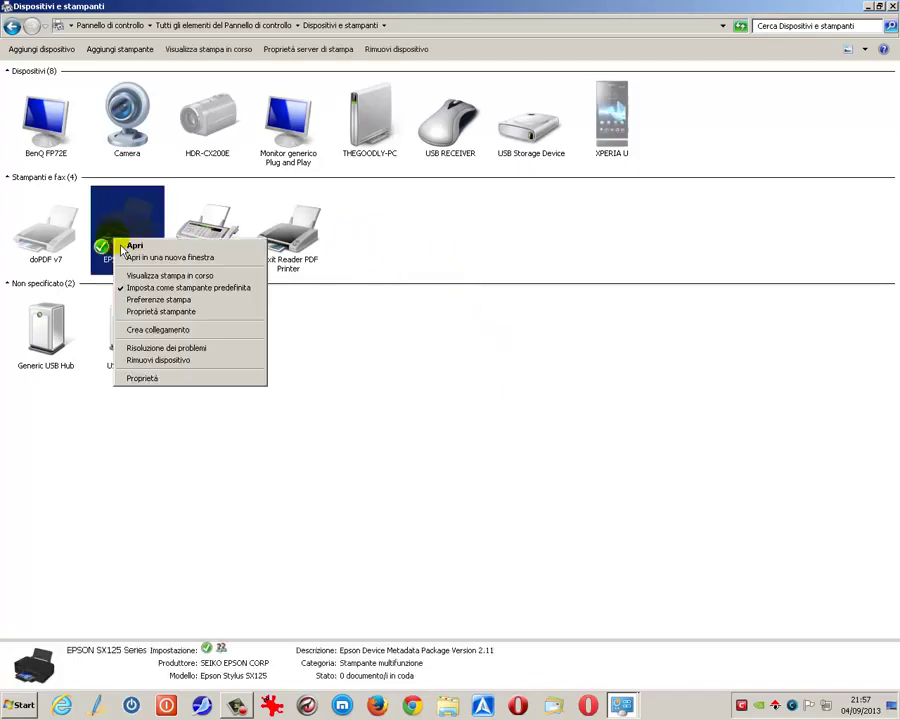
left_click(184, 277)
left_click_drag(220, 77, 510, 303)
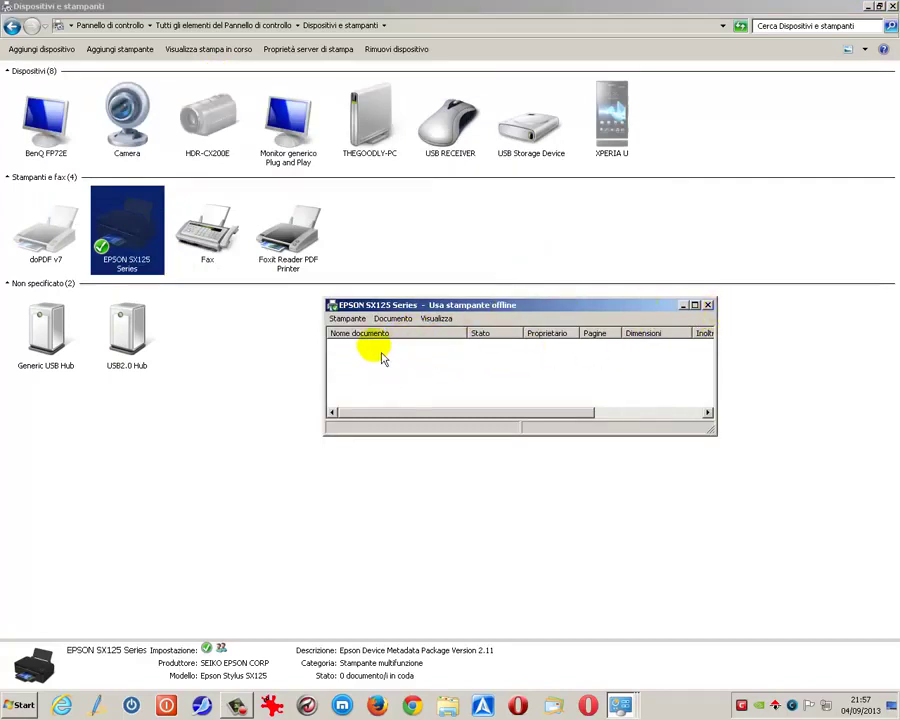
left_click(350, 319)
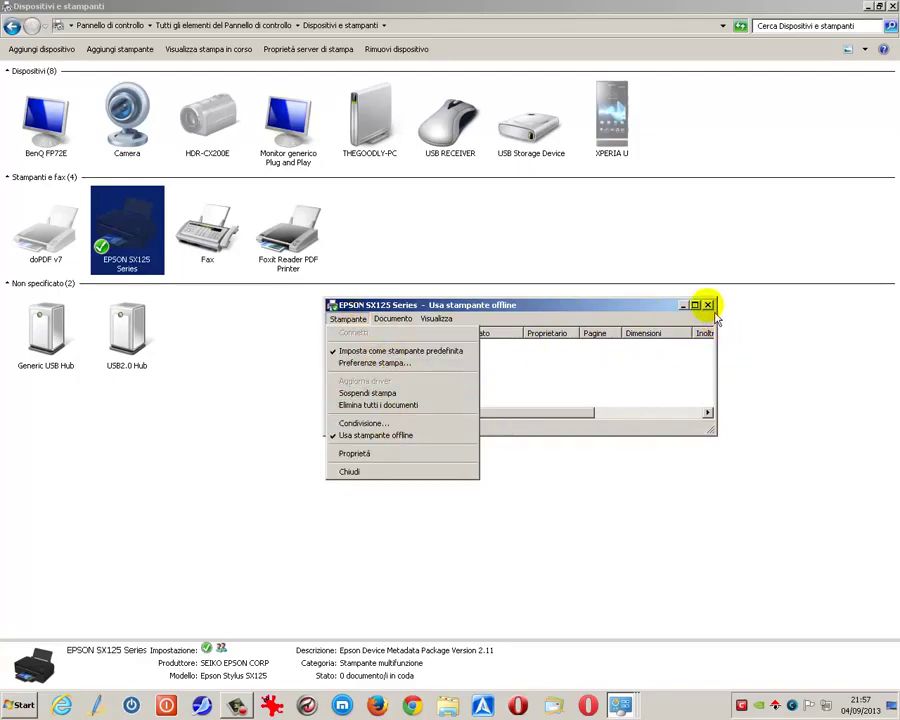
left_click(707, 305)
Inspect the manufacturer and model information in the EPSON SX125 Series properties, then close them
right_click(108, 260)
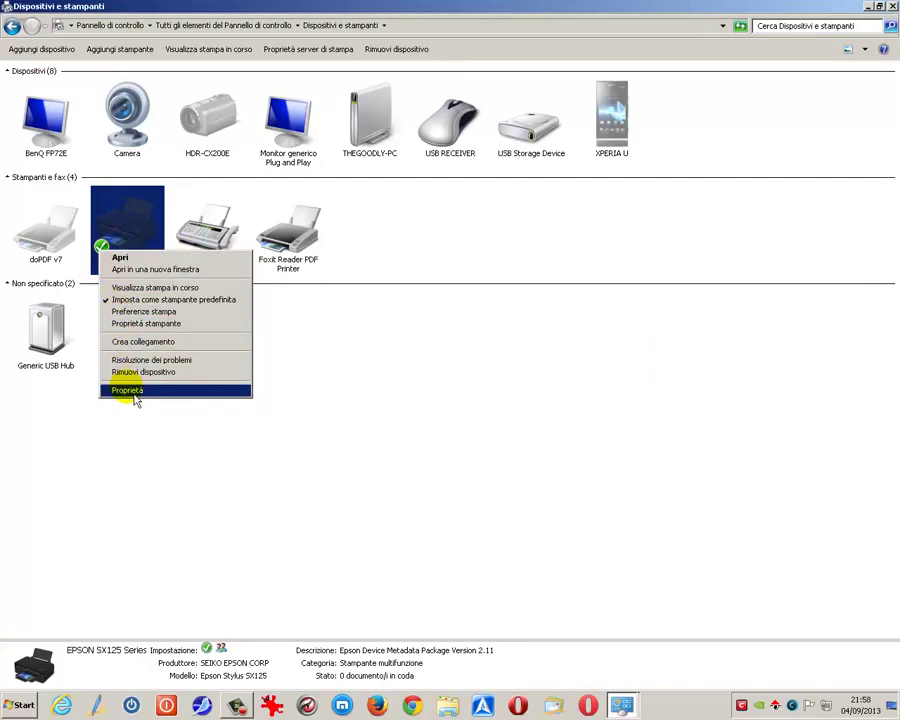
left_click(128, 390)
left_click_drag(195, 345, 345, 435)
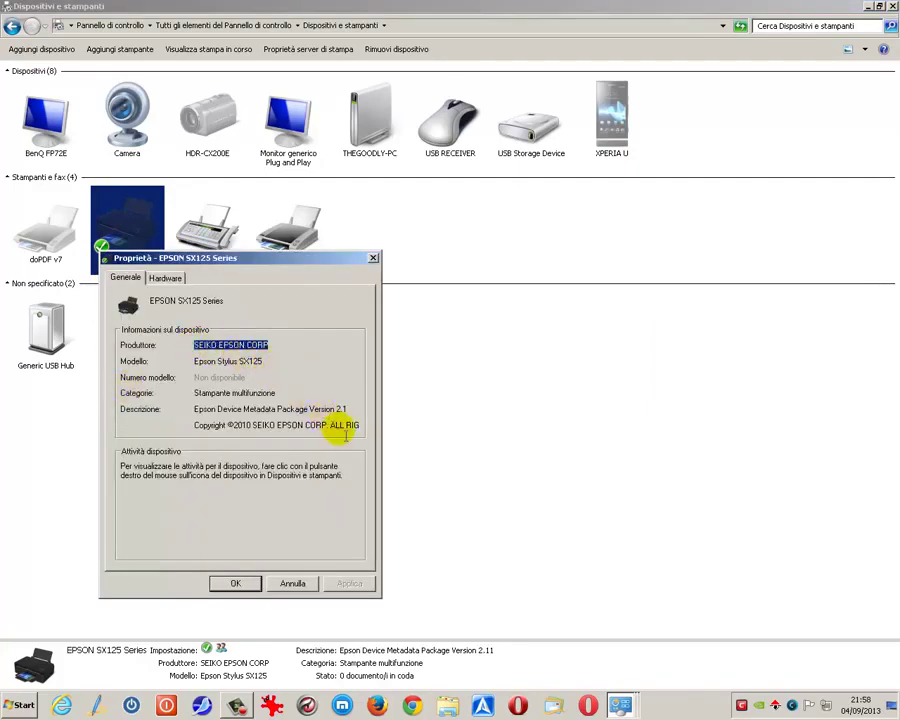
left_click(293, 587)
Open the EPSON SX125 Series print preferences and try the Bozza, Testo e immagine, Foto and Foto migliore qualities, ending on Testo
right_click(141, 246)
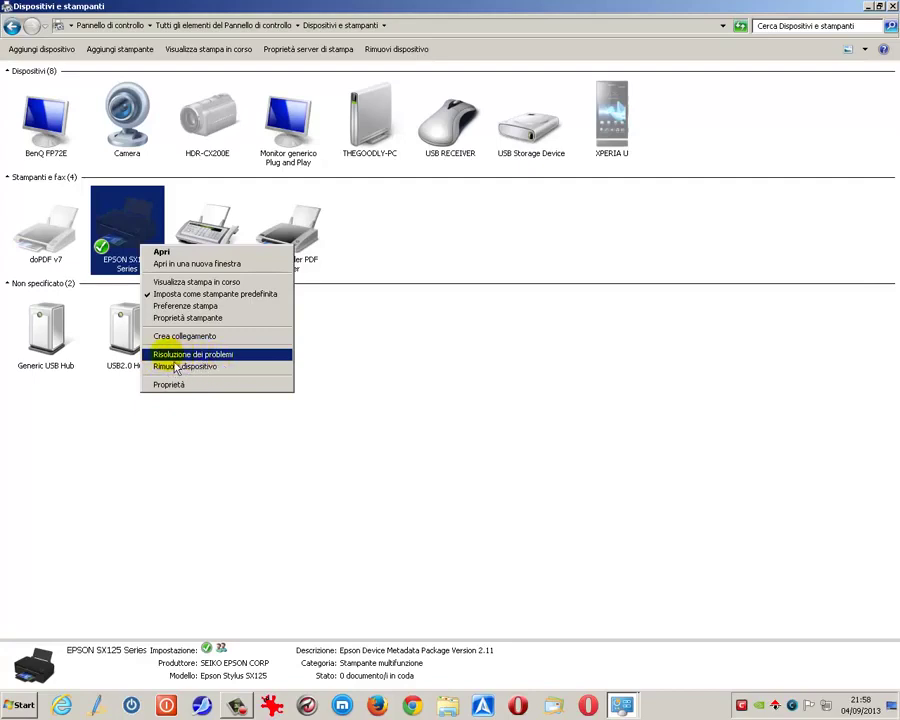
left_click(181, 308)
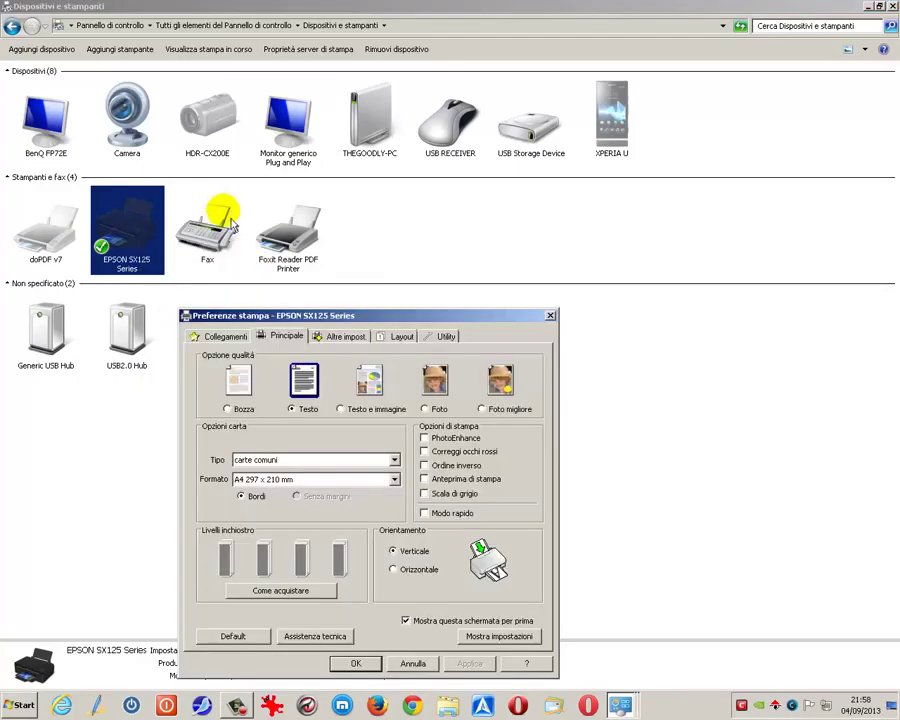
left_click(232, 409)
left_click(340, 409)
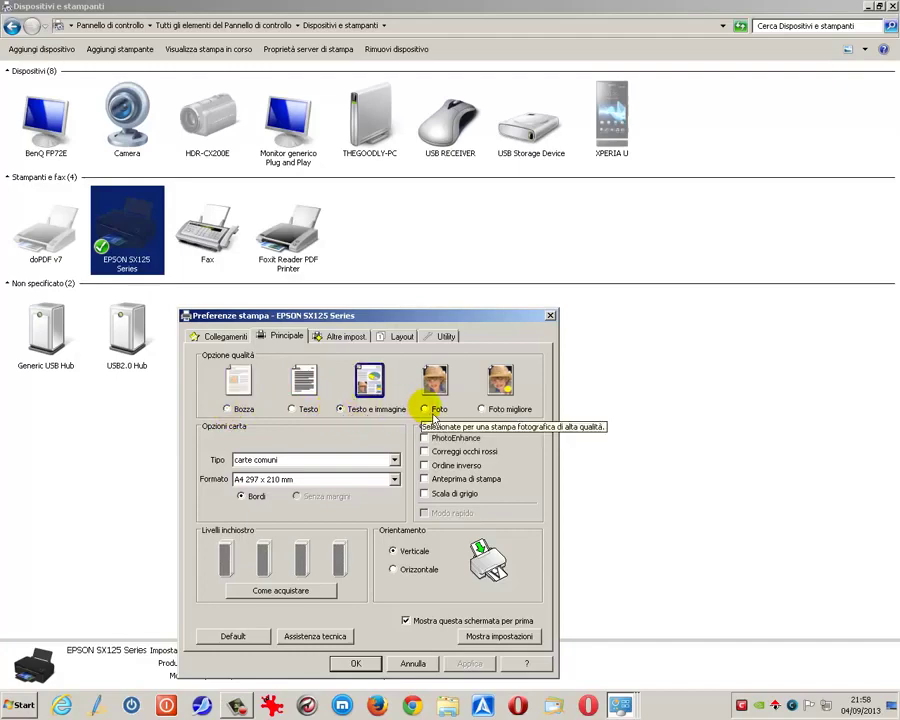
left_click(424, 409)
left_click(482, 409)
left_click(292, 409)
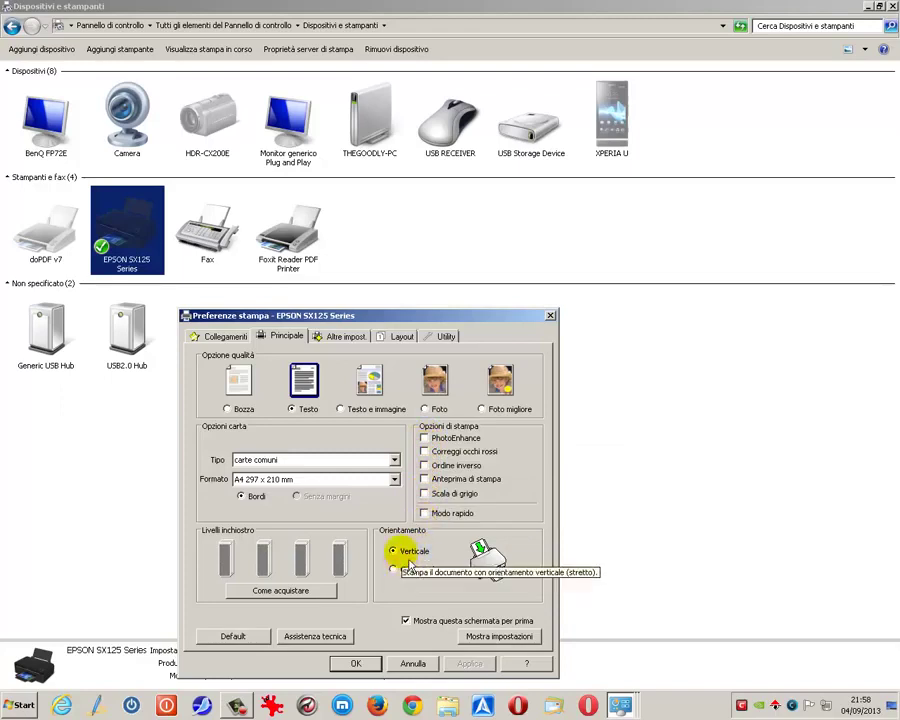
Review the printer's Collegamenti, Altre impost., Layout and Utility settings, then close the preferences without saving
left_click(230, 336)
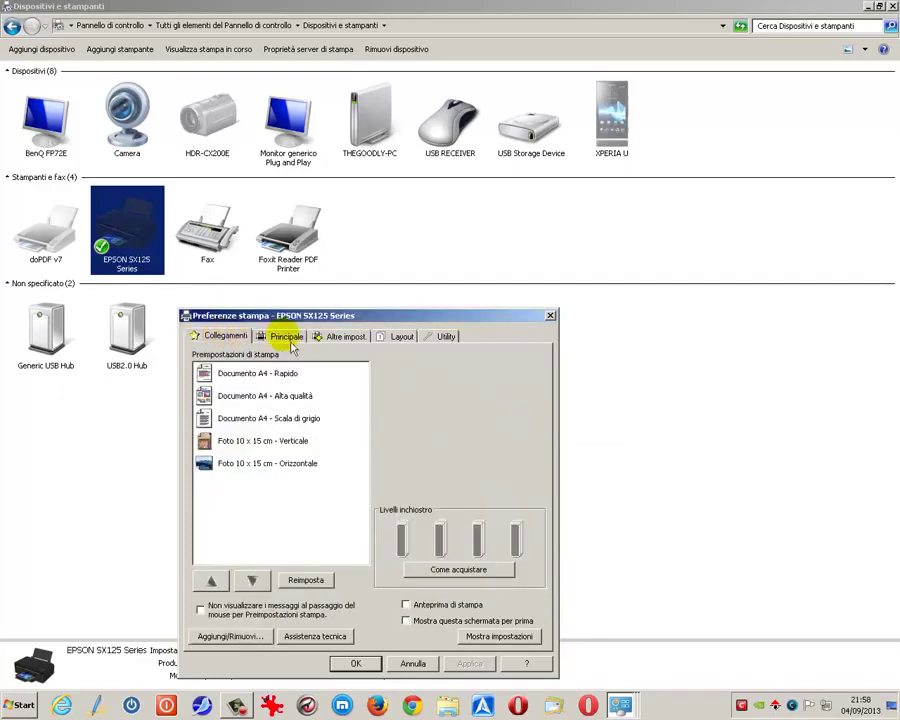
left_click(362, 338)
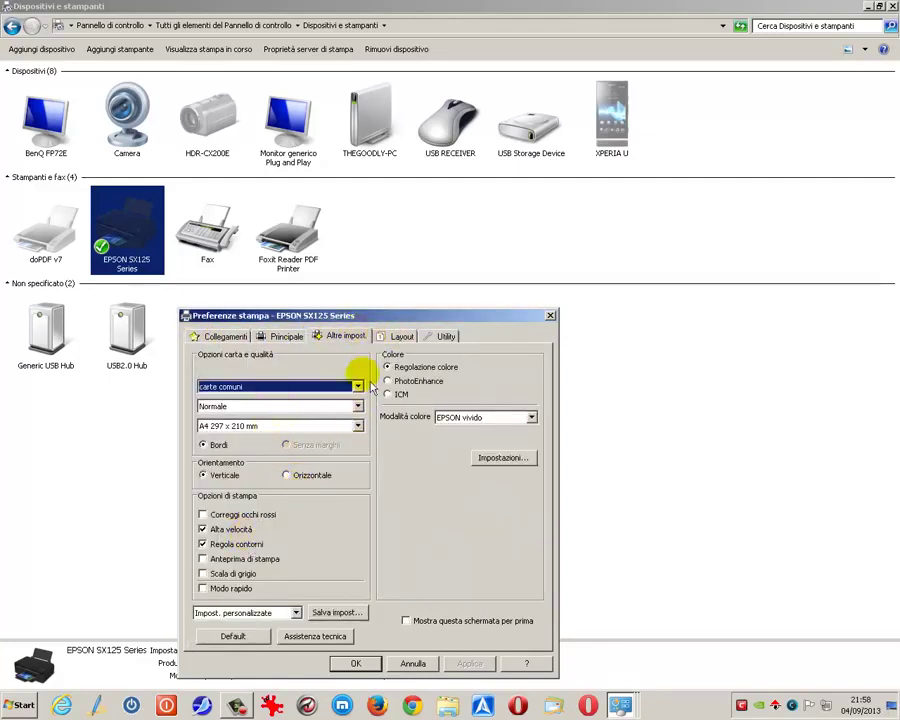
left_click(404, 340)
left_click(446, 339)
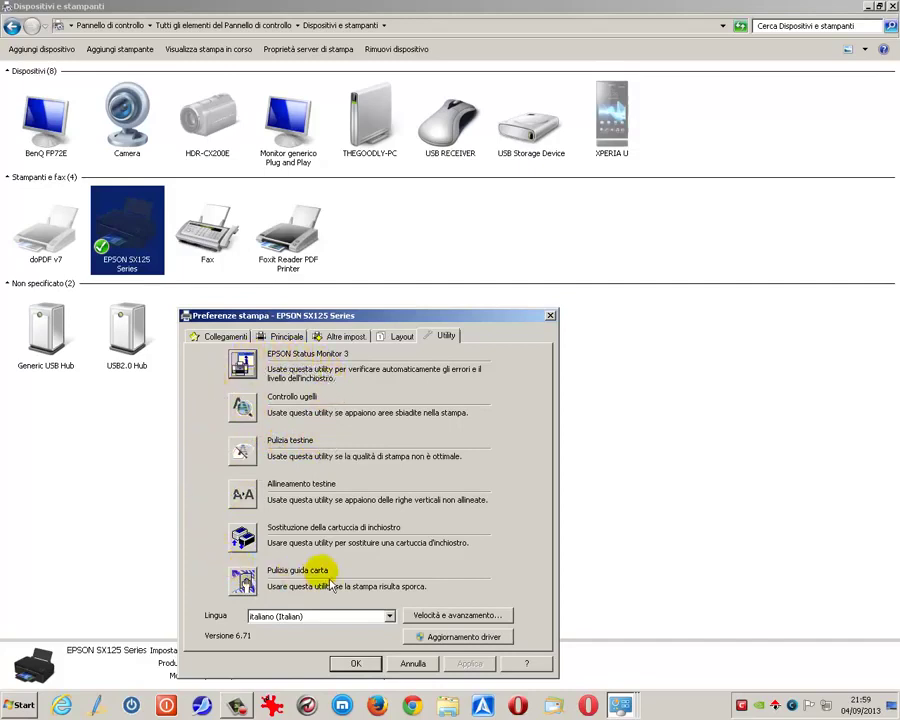
left_click(416, 665)
Browse the TheGoodly (H:) drive of the THEGOODLY-PC device, then return to the desktop
left_click(374, 132)
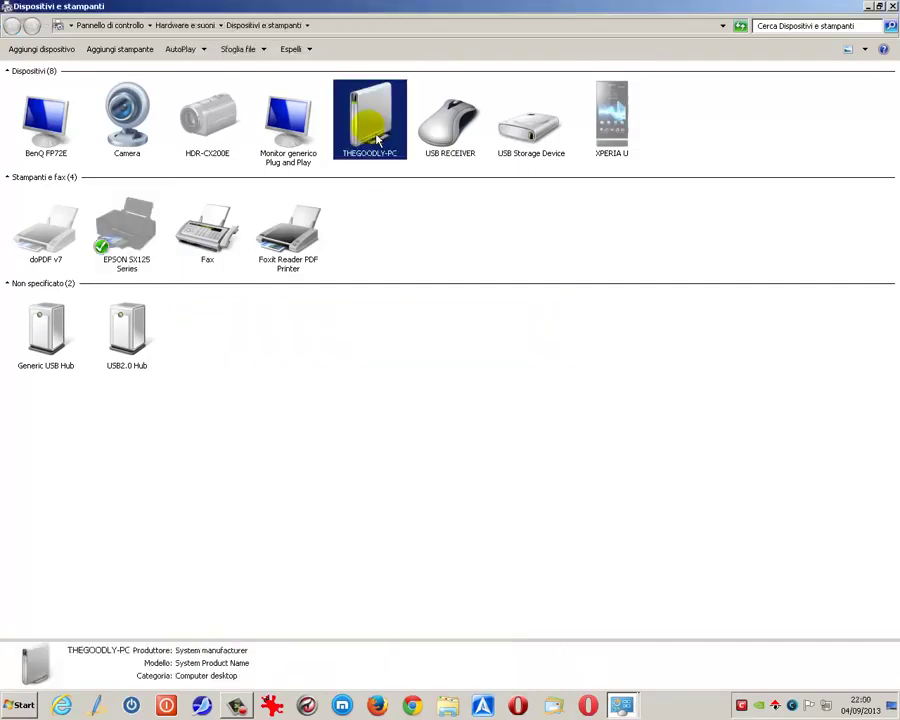
left_click(263, 52)
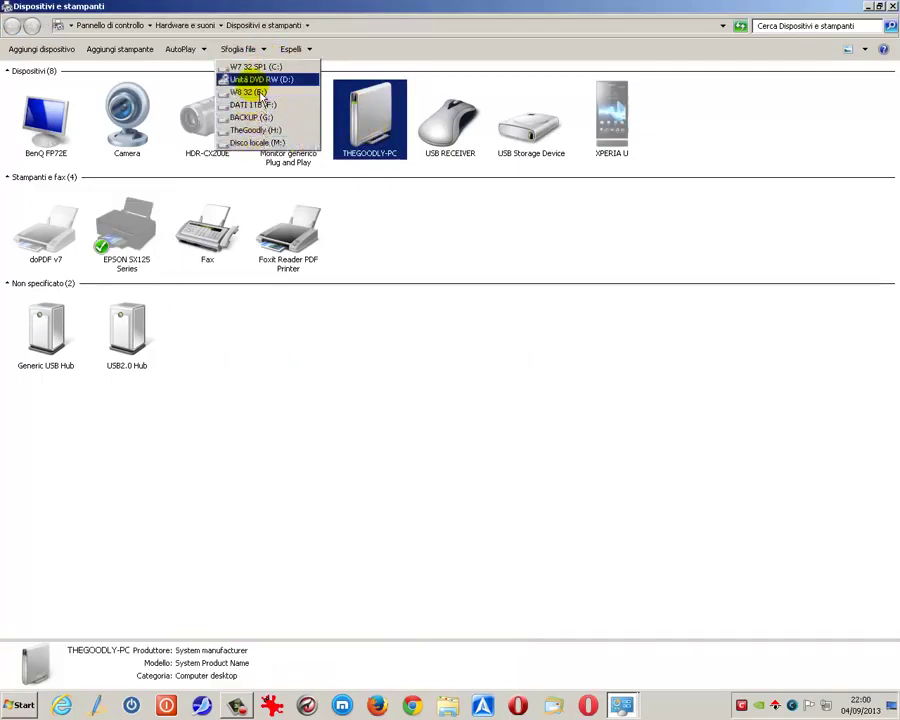
left_click(262, 143)
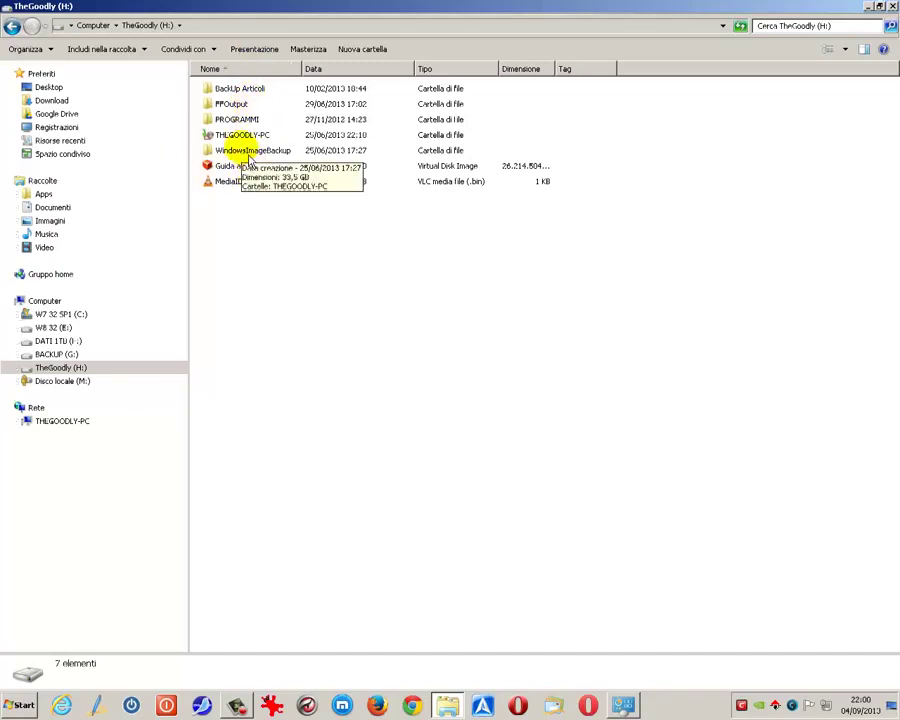
key("super+d")
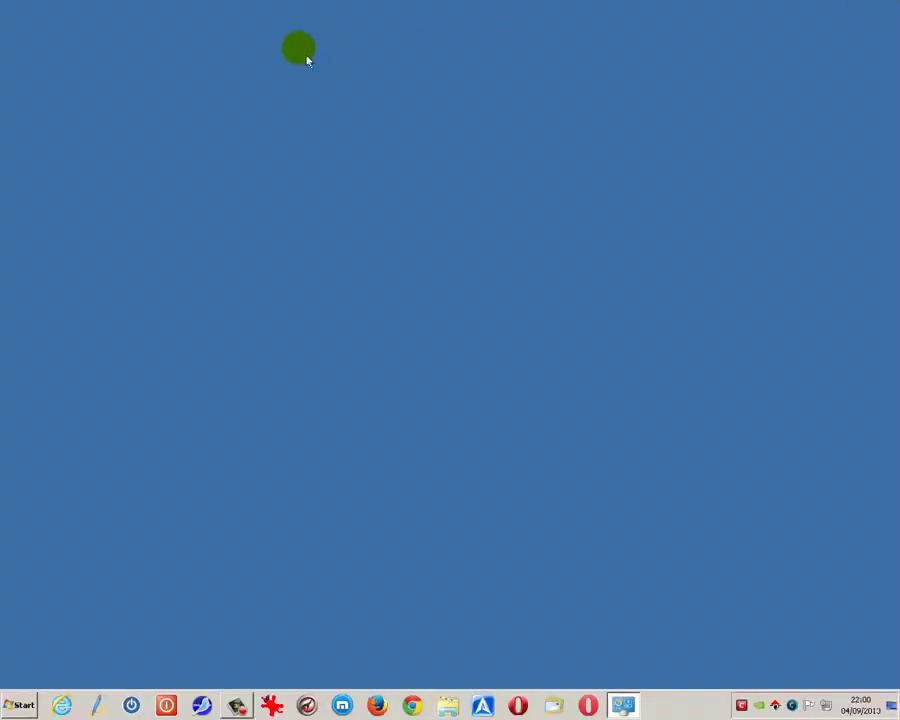
Reopen Dispositivi e stampanti from the desktop and look over the monitors, cameras and other listed devices
left_click(24, 708)
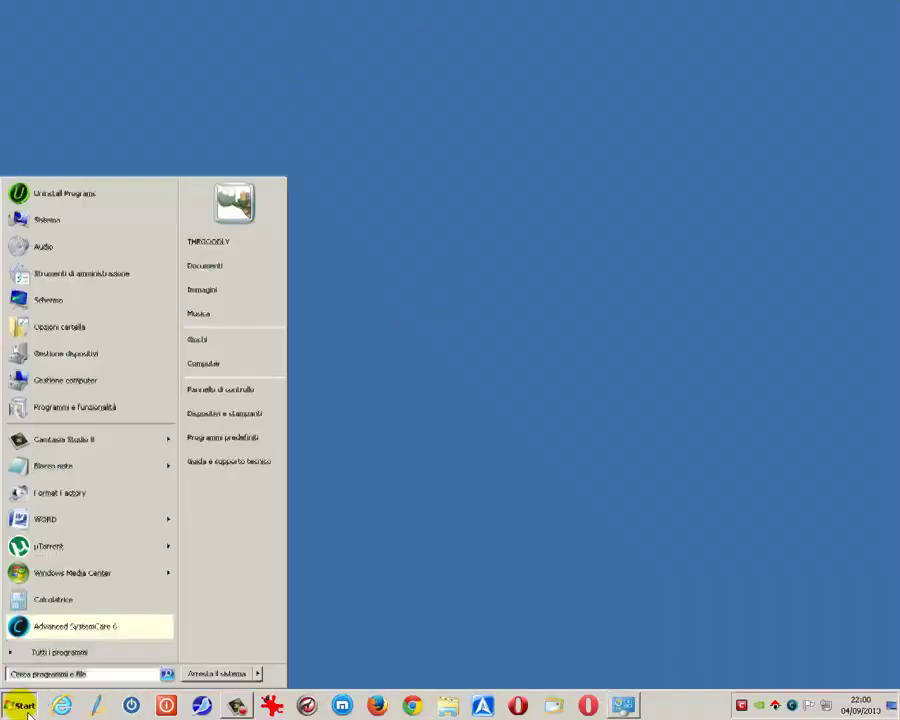
left_click(218, 414)
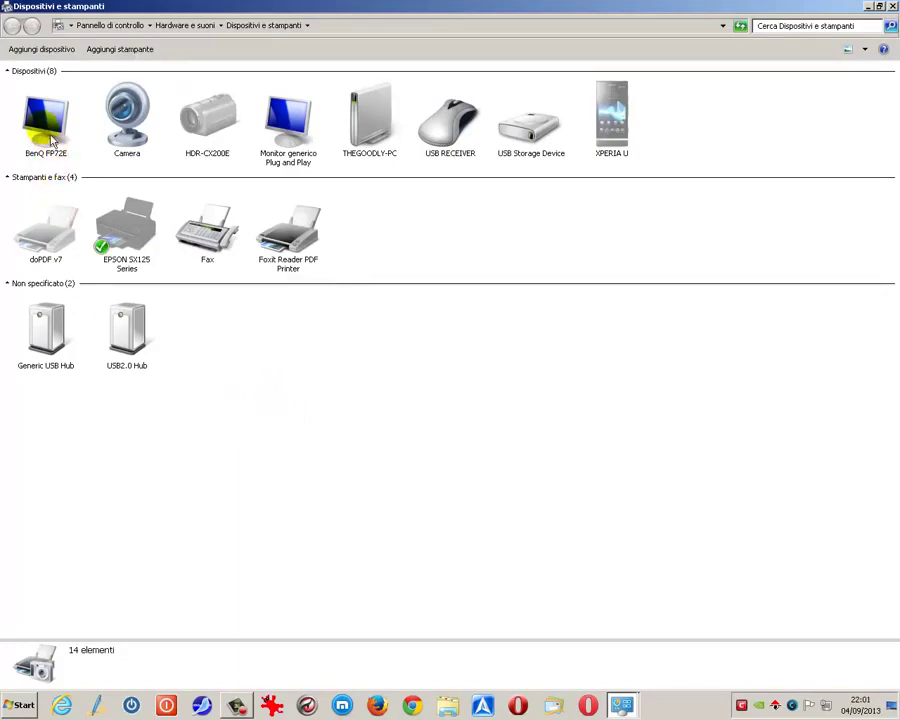
left_click(35, 100)
left_click(112, 100)
left_click(222, 135)
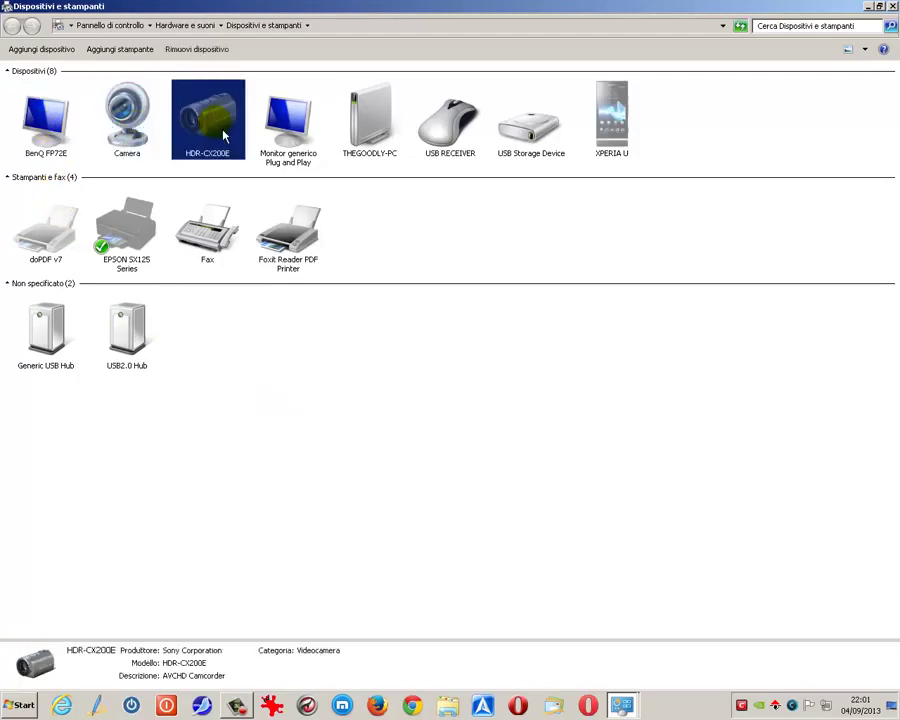
left_click(291, 138)
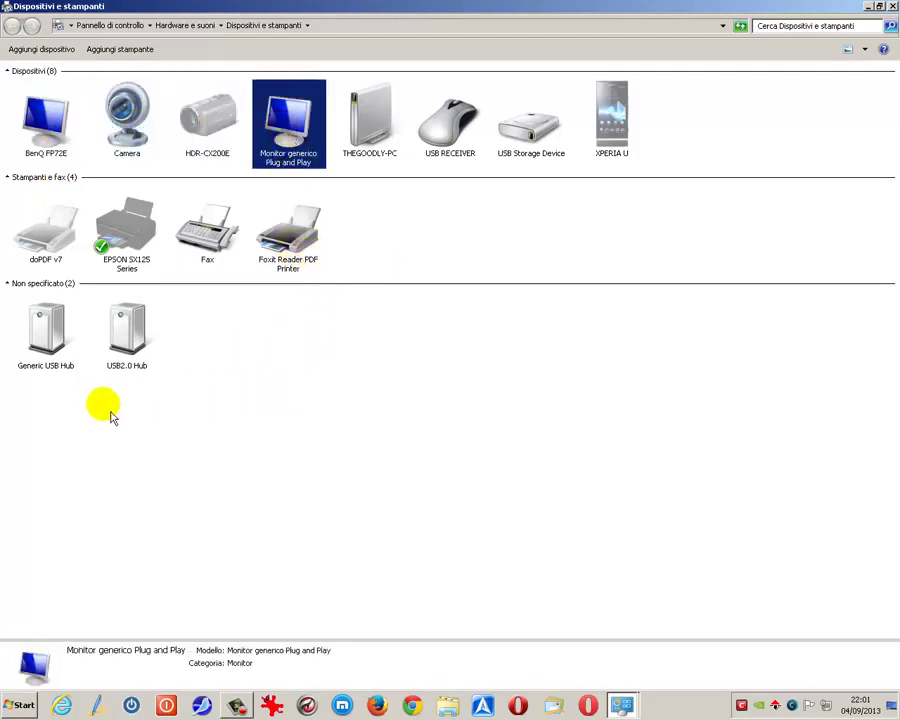
left_click(82, 420)
left_click_drag(82, 420, 780, 90)
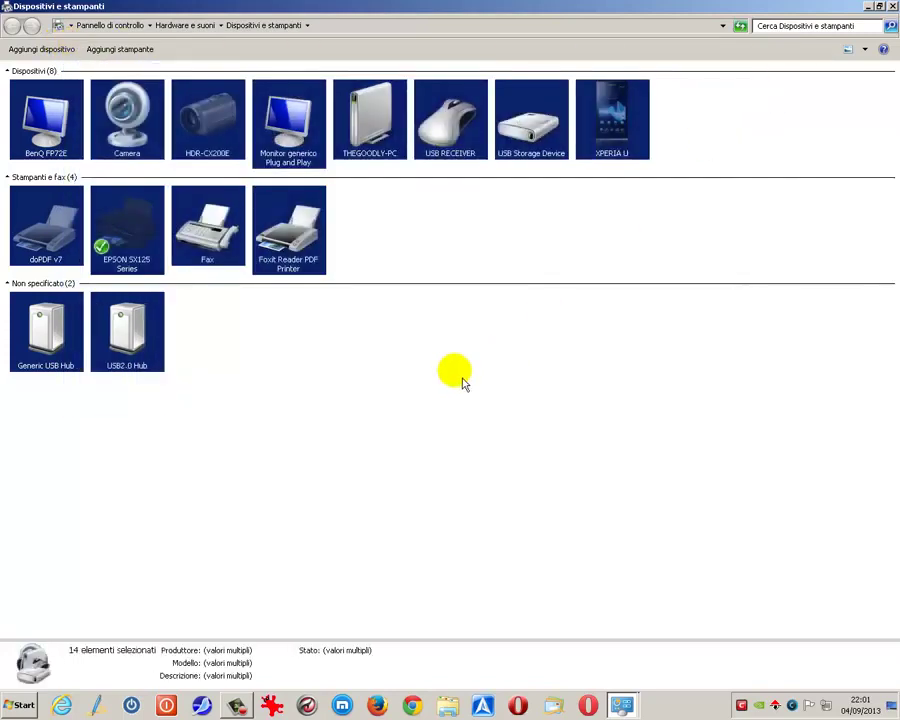
left_click(457, 378)
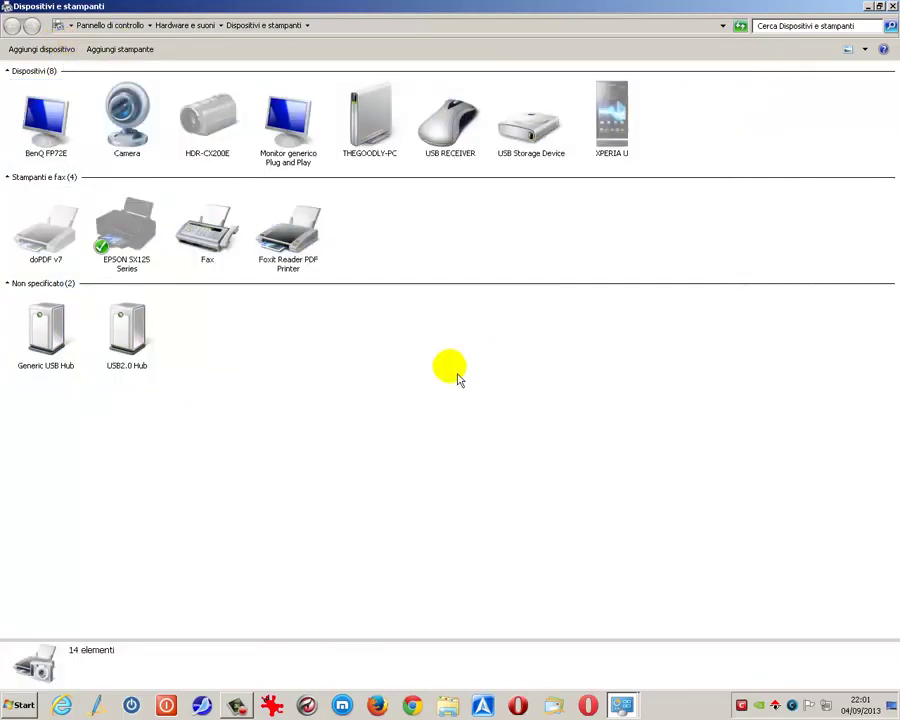